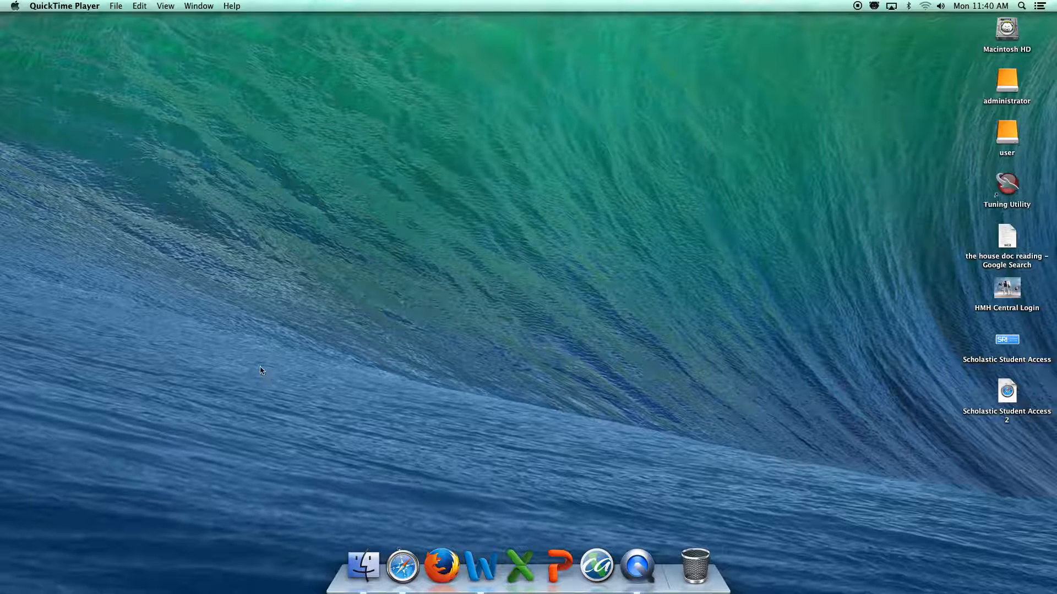
left_click(409, 573)
left_click(344, 29)
key("super+a")
type("www.nearpod.com")
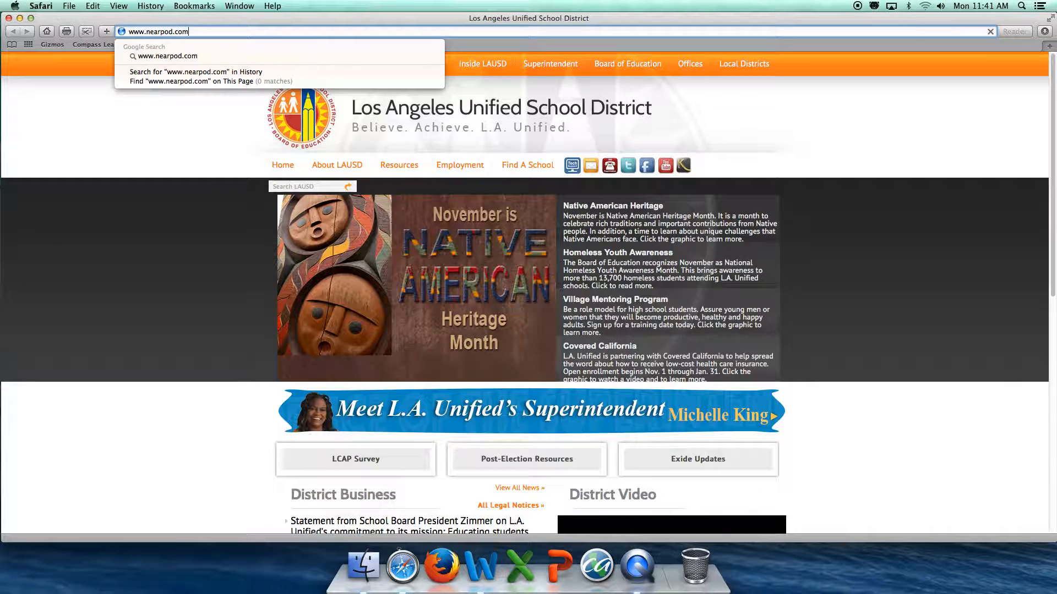
key("Return")
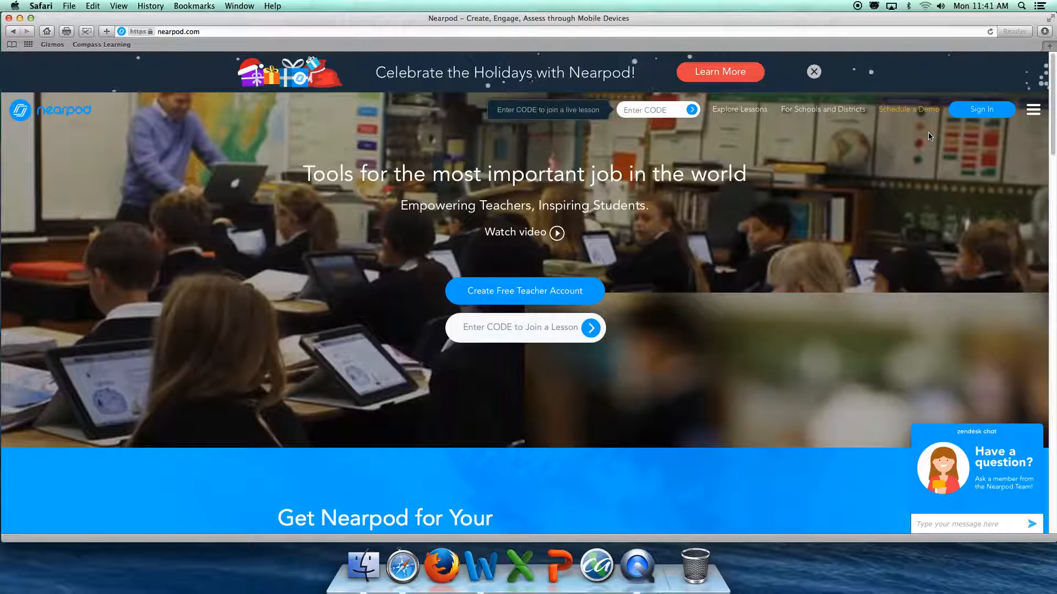
Open the sign-in form and sign in with the account e-mail address and password
left_click(980, 108)
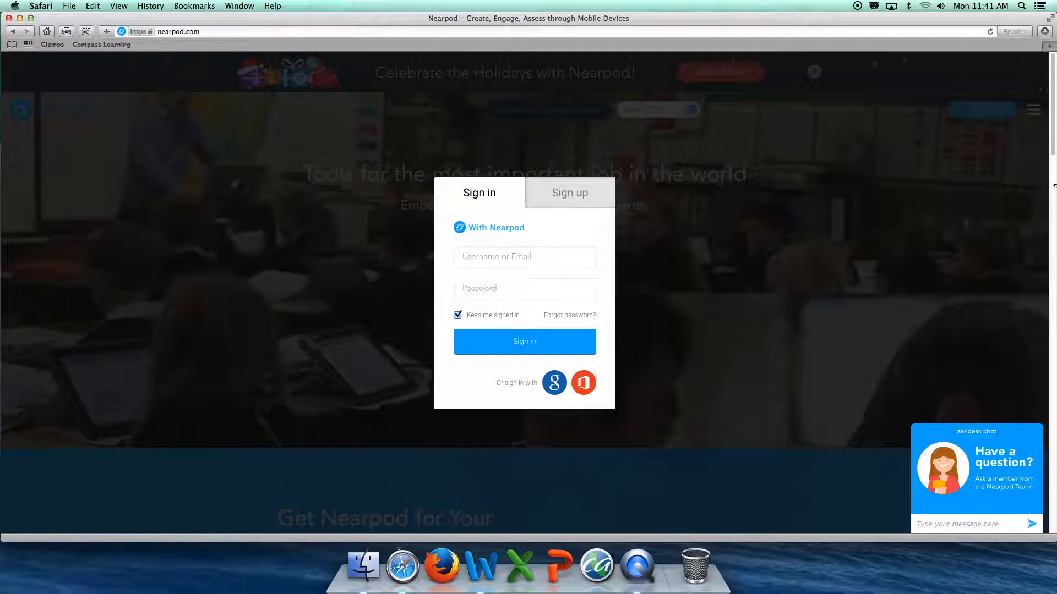
left_click(498, 257)
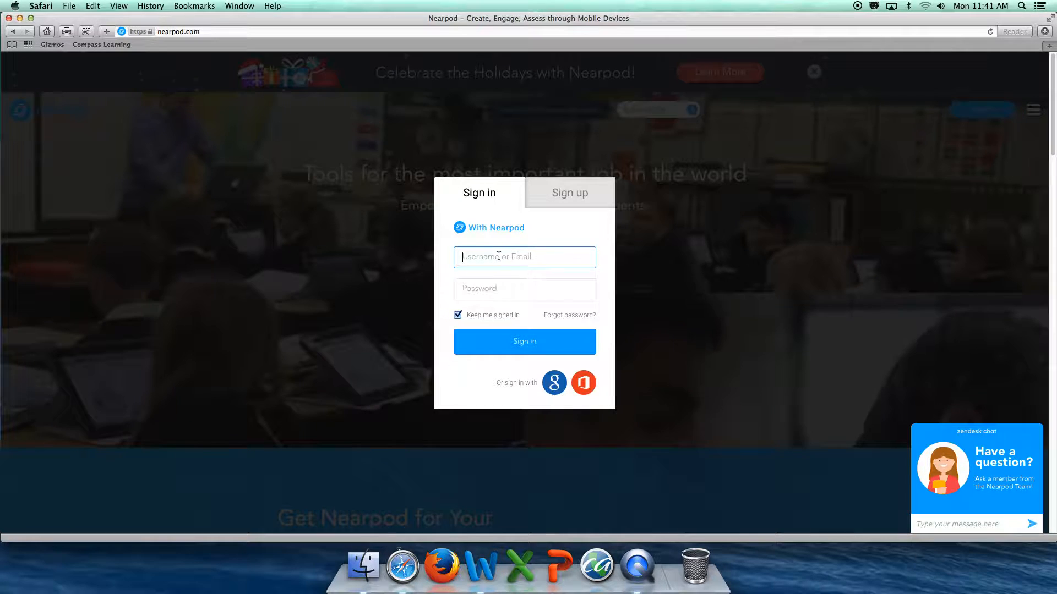
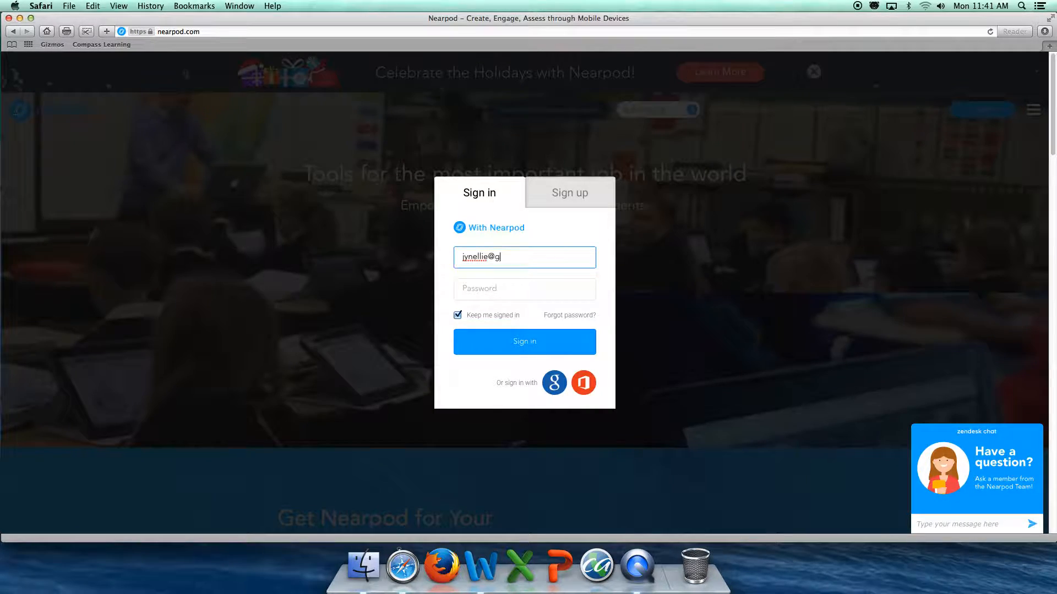
key("Tab")
type("••••••••")
key("Return")
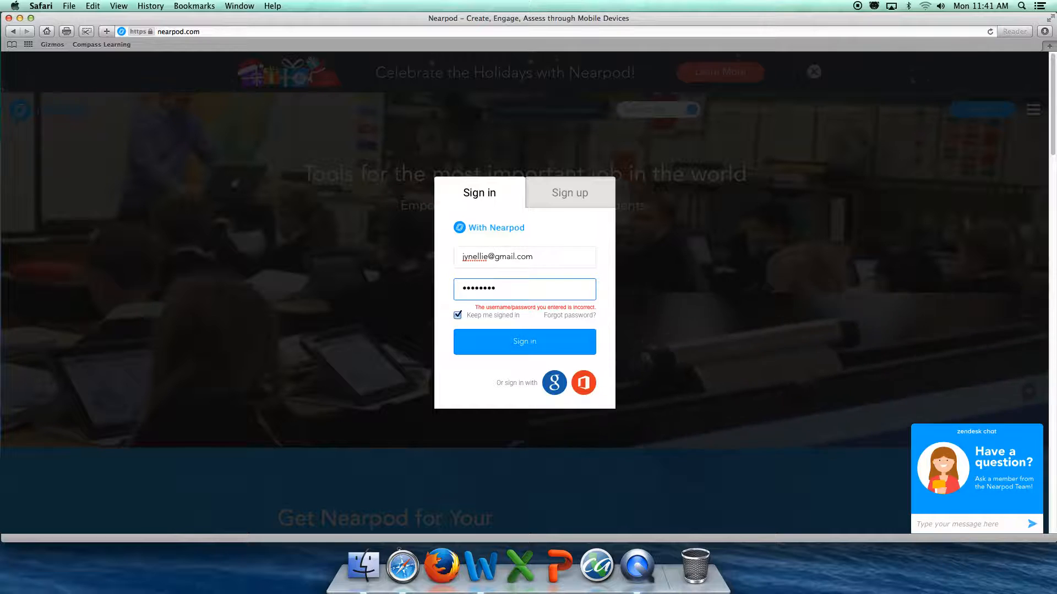
Clear the password field, re-enter the account password, and sign in again
key("BackSpace")
key("BackSpace")
key("BackSpace")
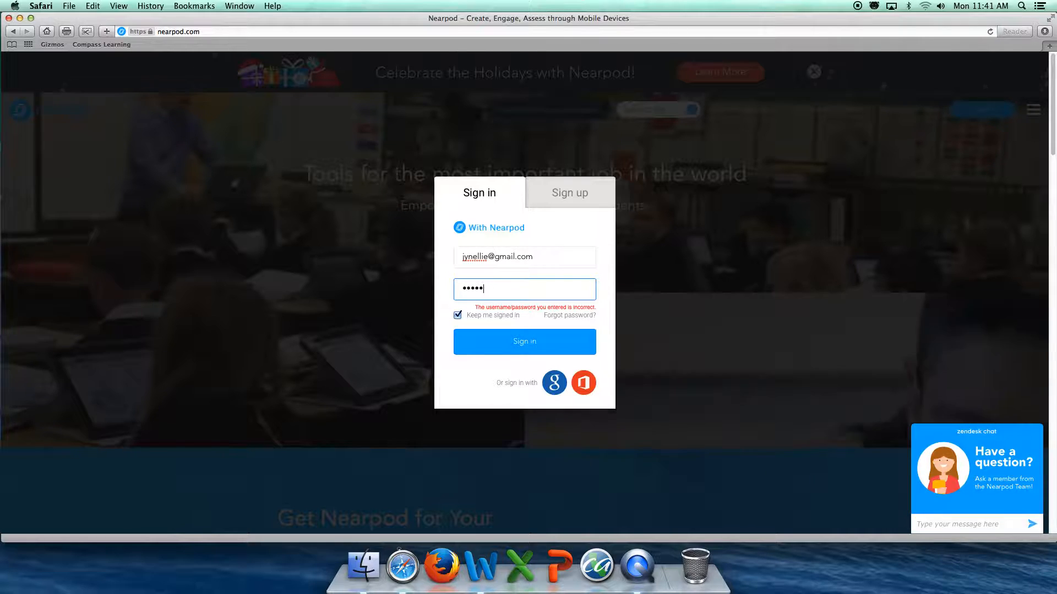
key("BackSpace")
key("BackSpace")
key("BackSpace")
key("BackSpace")
key("BackSpace")
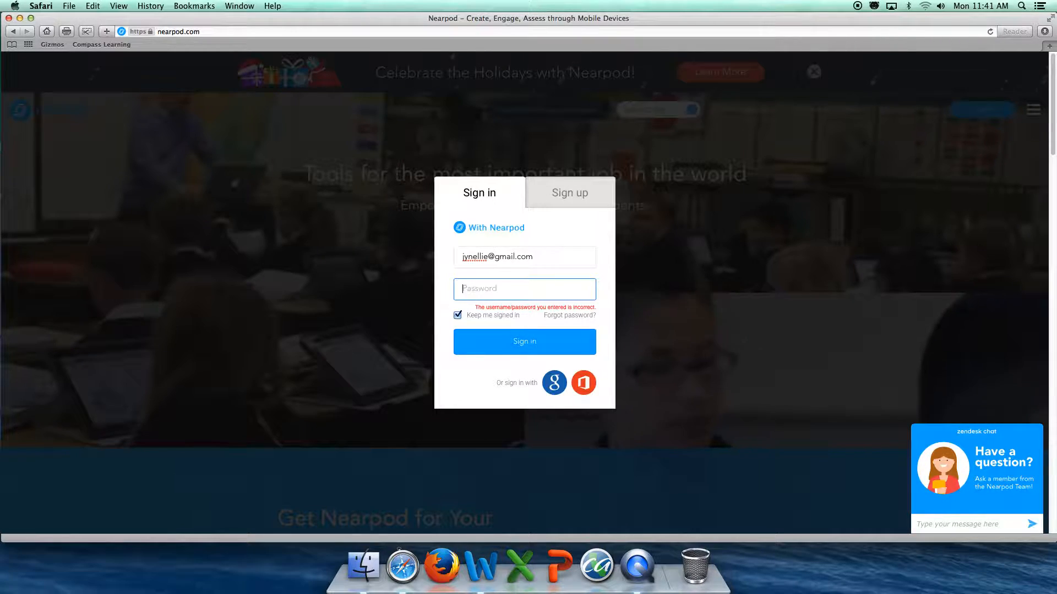
type("••••••")
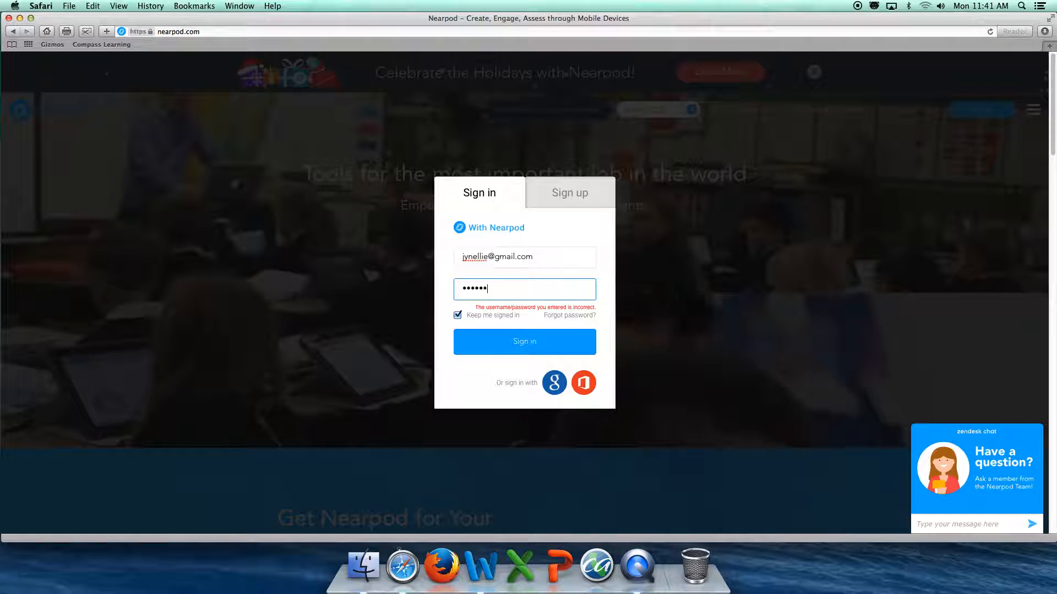
type("••")
key("Return")
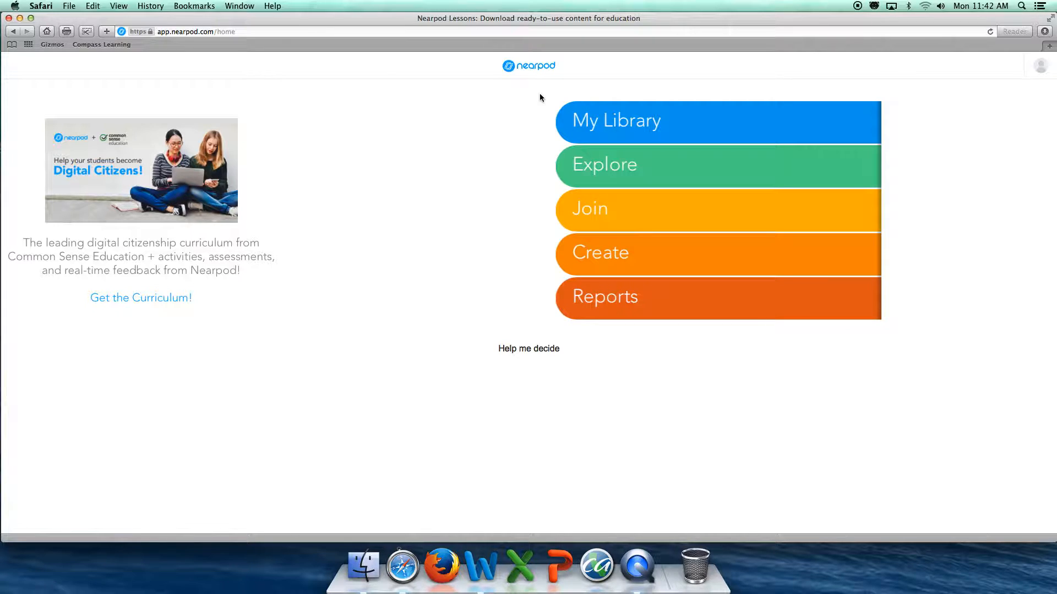
Start creating a new lesson and open the choices for adding a slide
left_click(663, 261)
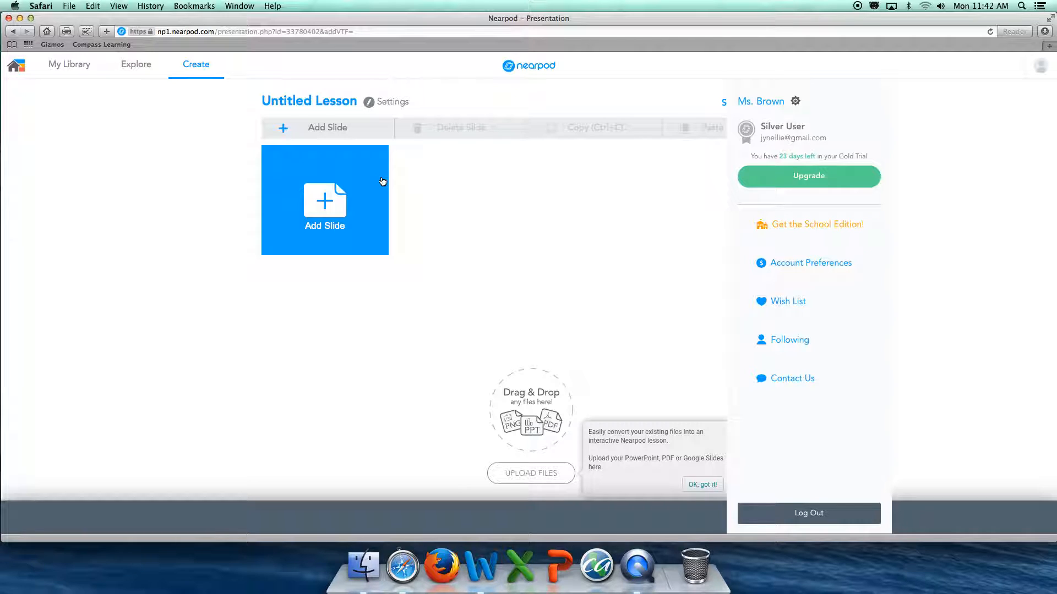
left_click(284, 166)
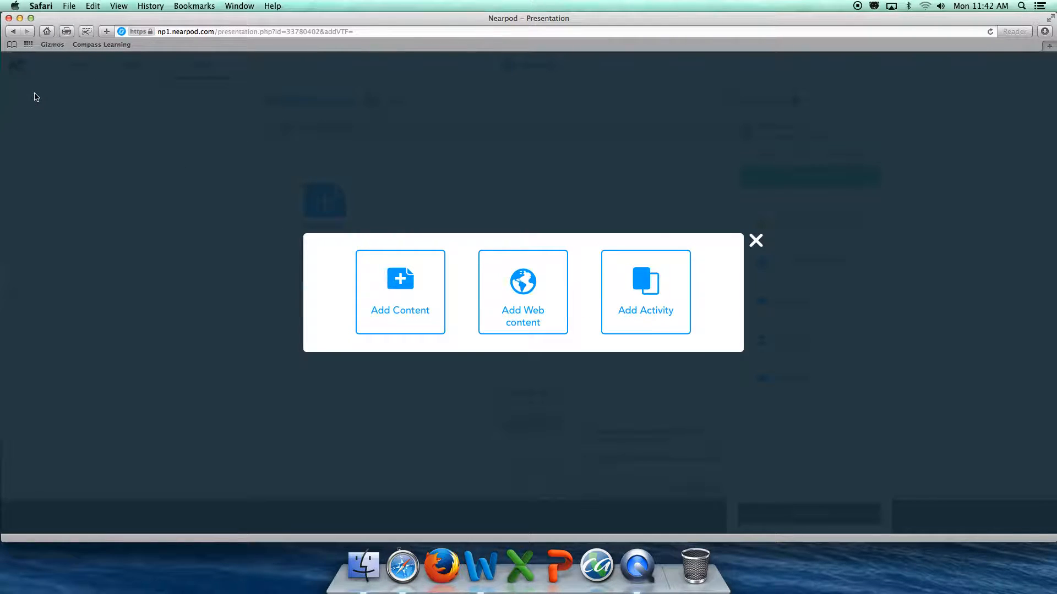
Browse the available content slide types, then switch to the activity types
left_click(402, 301)
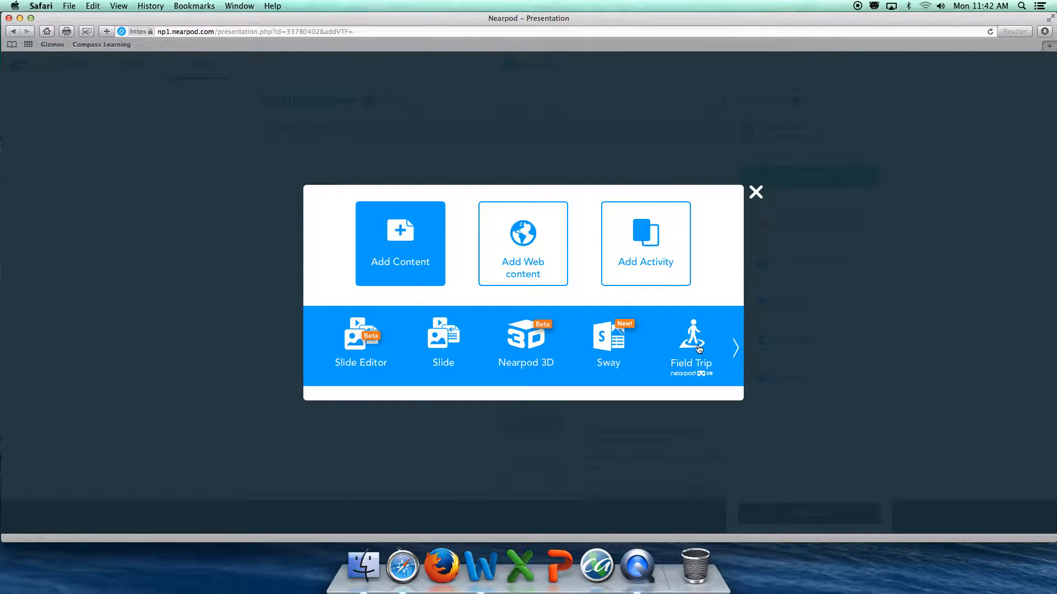
left_click(737, 356)
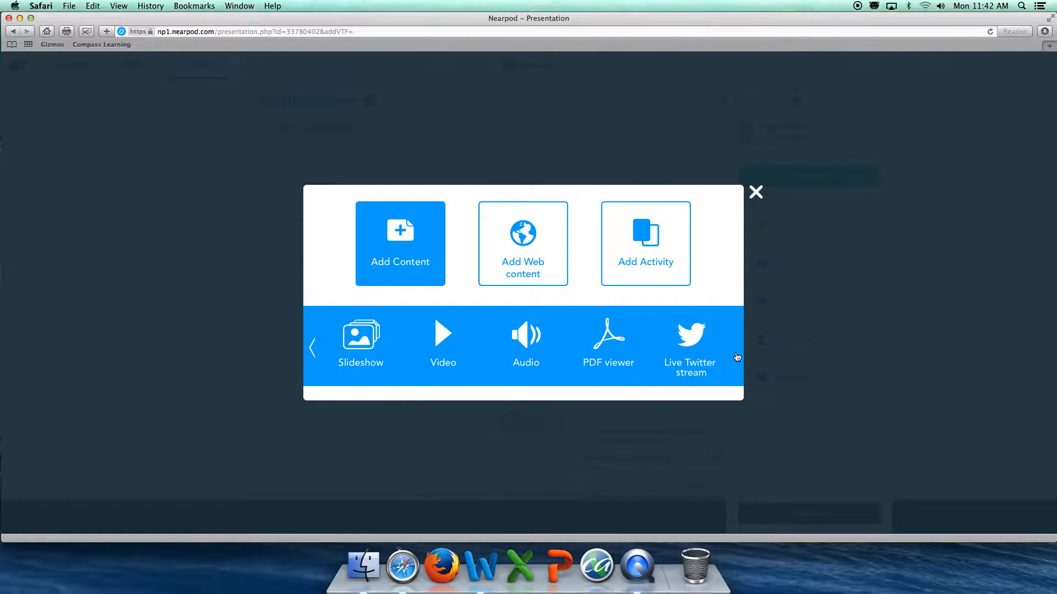
left_click(492, 216)
left_click(639, 190)
left_click(680, 244)
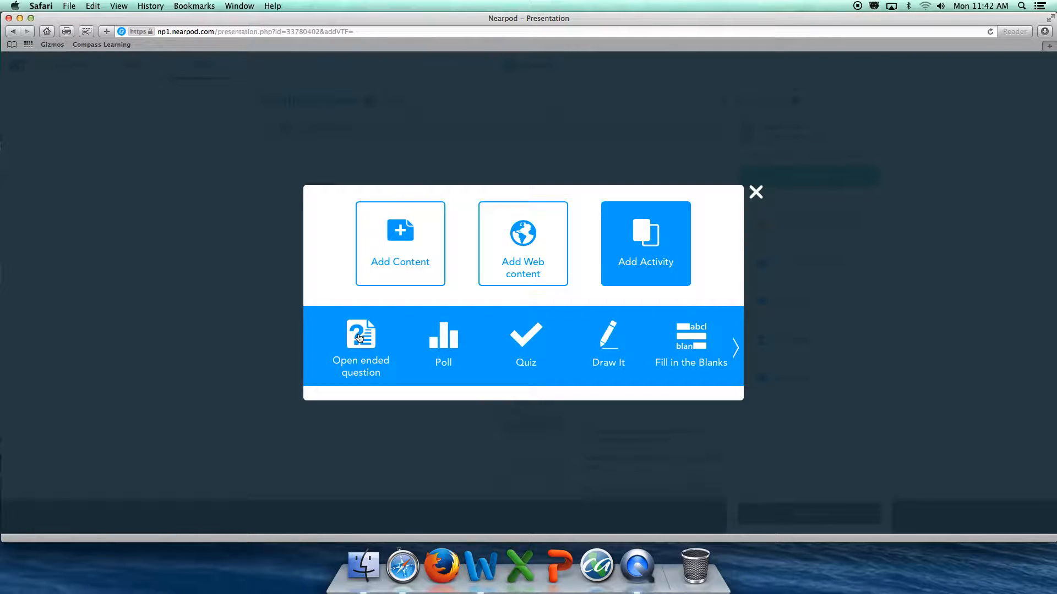
Add an Open ended question slide asking "What are igneous rocks?" and save it
left_click(359, 338)
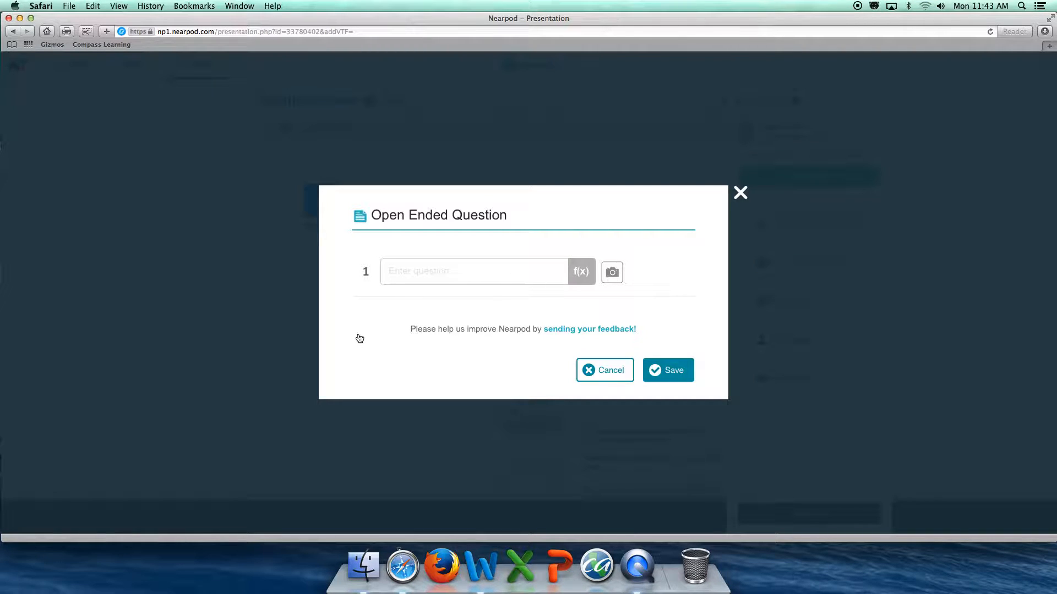
left_click(451, 274)
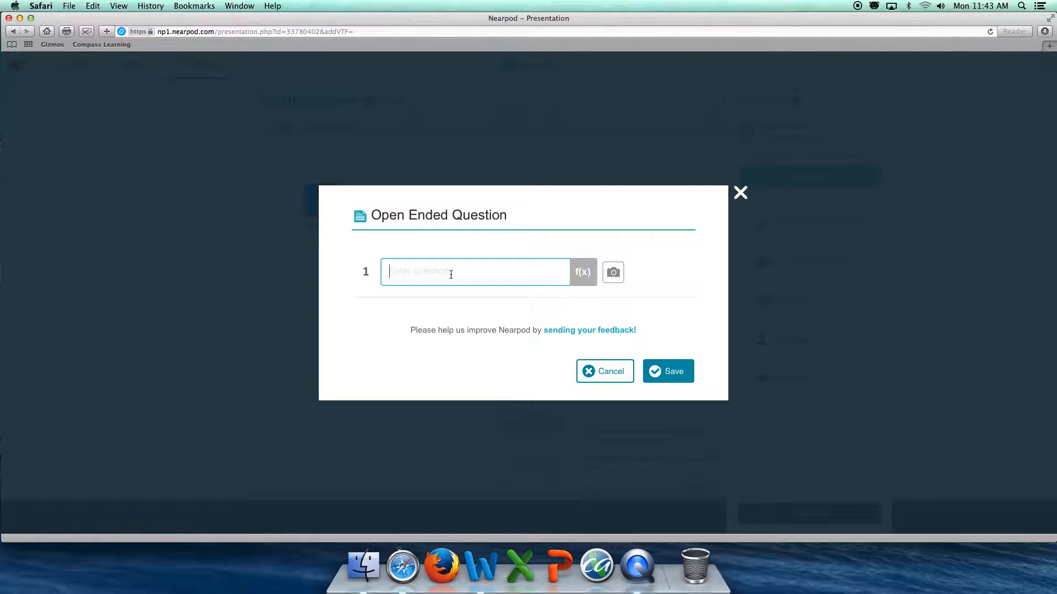
type("What are ig")
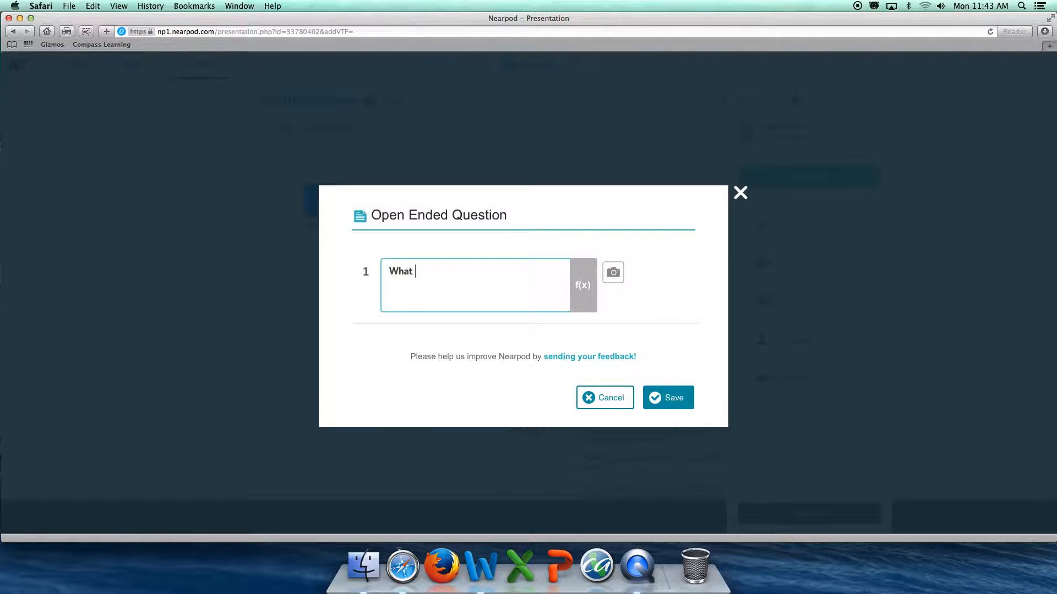
type("neous rocks?")
left_click(677, 403)
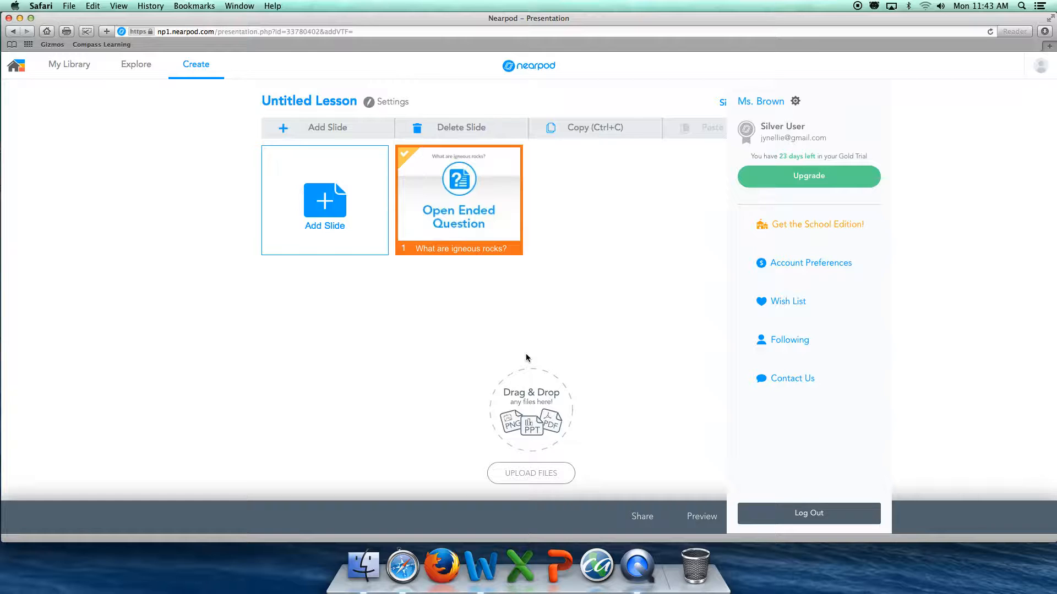
Add a Draw It activity slide with the instructions "Draw a picture of an igneous rock." and save it
left_click(345, 212)
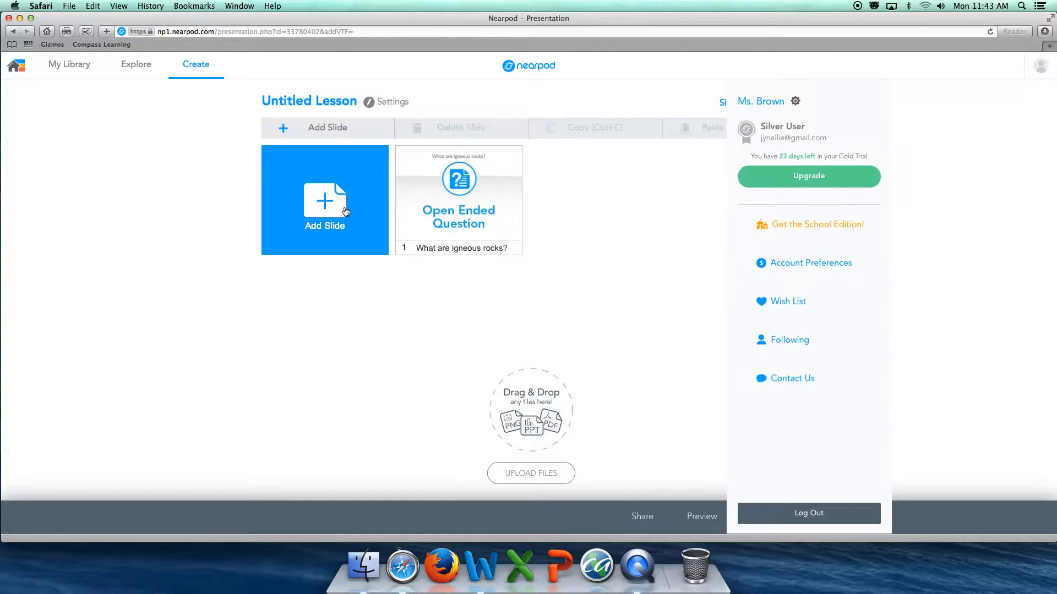
left_click(650, 307)
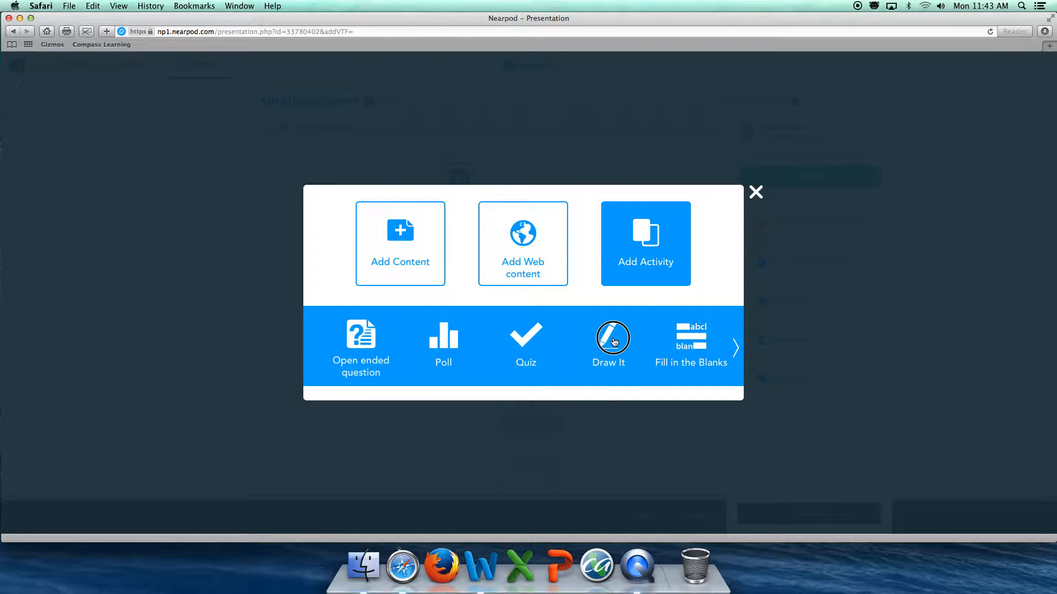
left_click(613, 341)
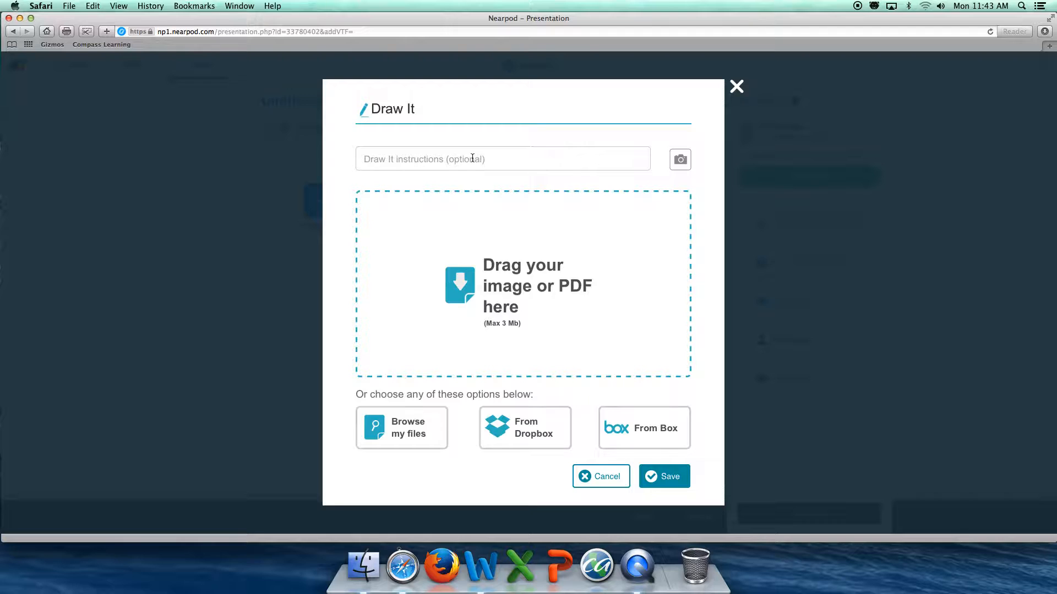
left_click(472, 159)
type("Draw a picture of an i")
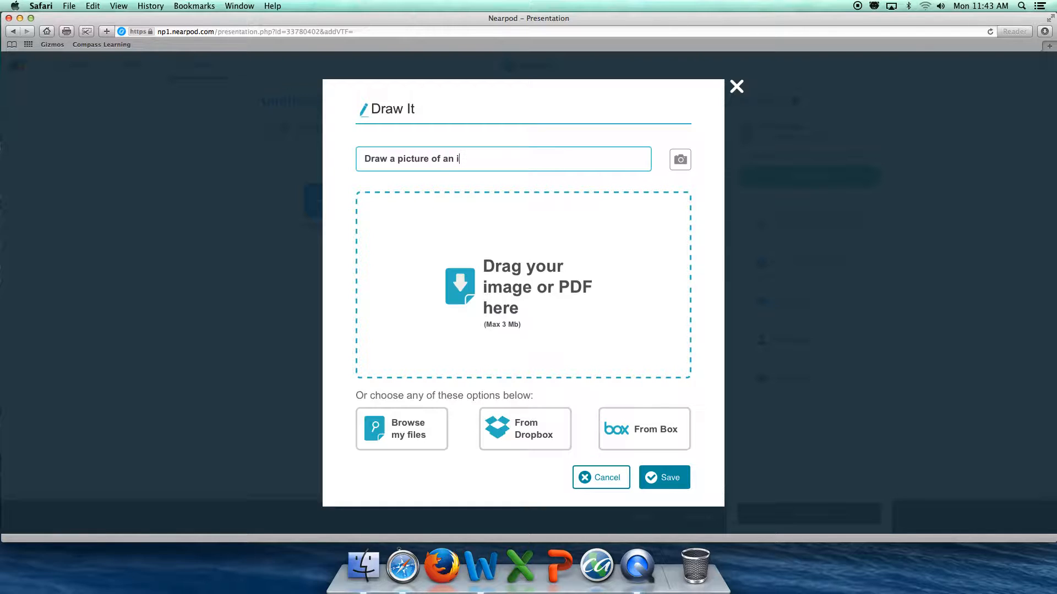
type("gneous rock.")
left_click(669, 479)
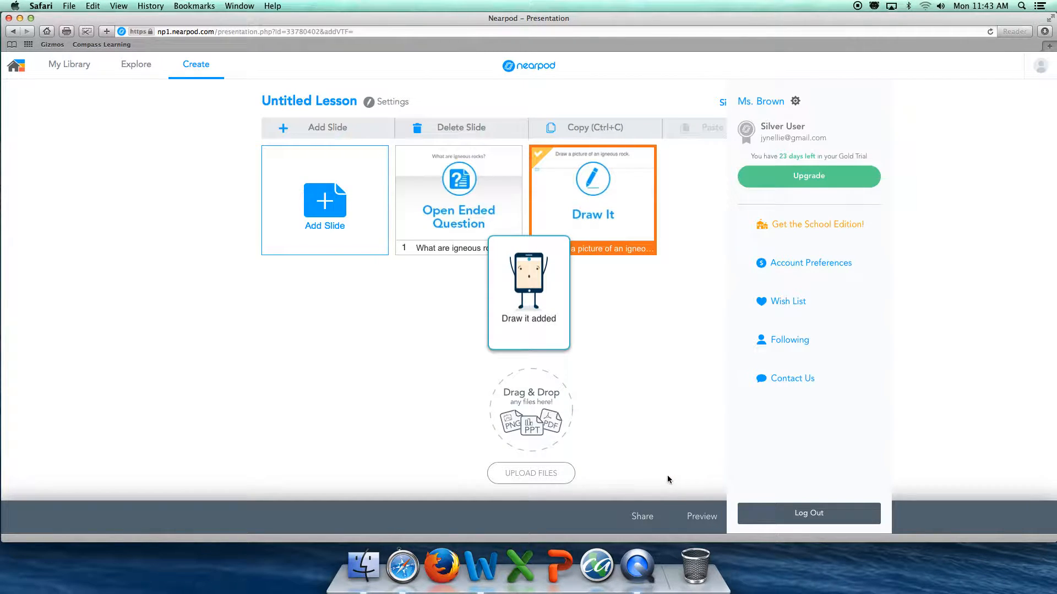
Add a Poll activity slide and enter the question "How often do you read?"
left_click(362, 227)
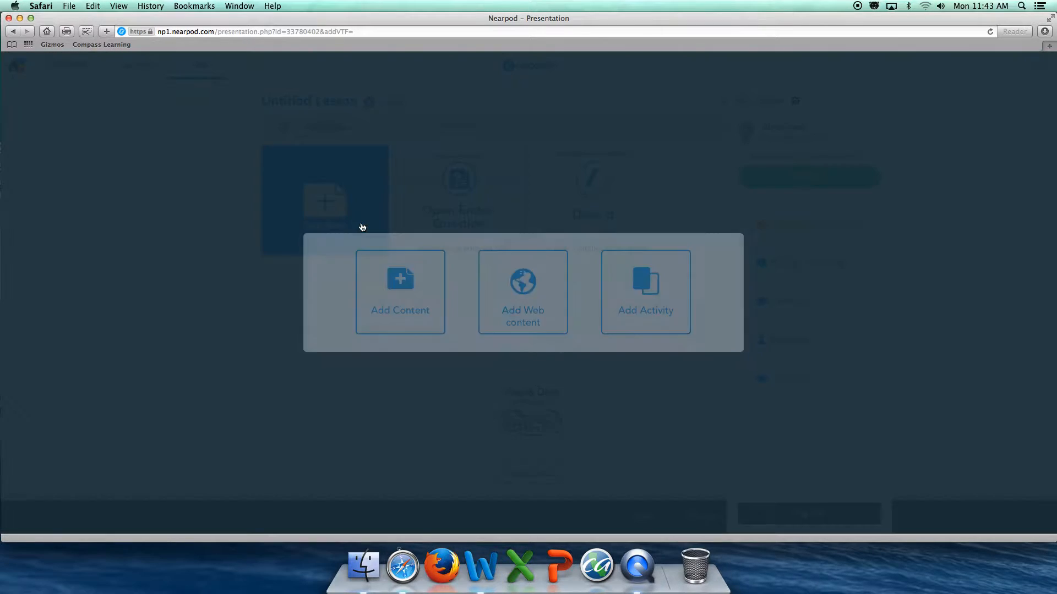
left_click(649, 309)
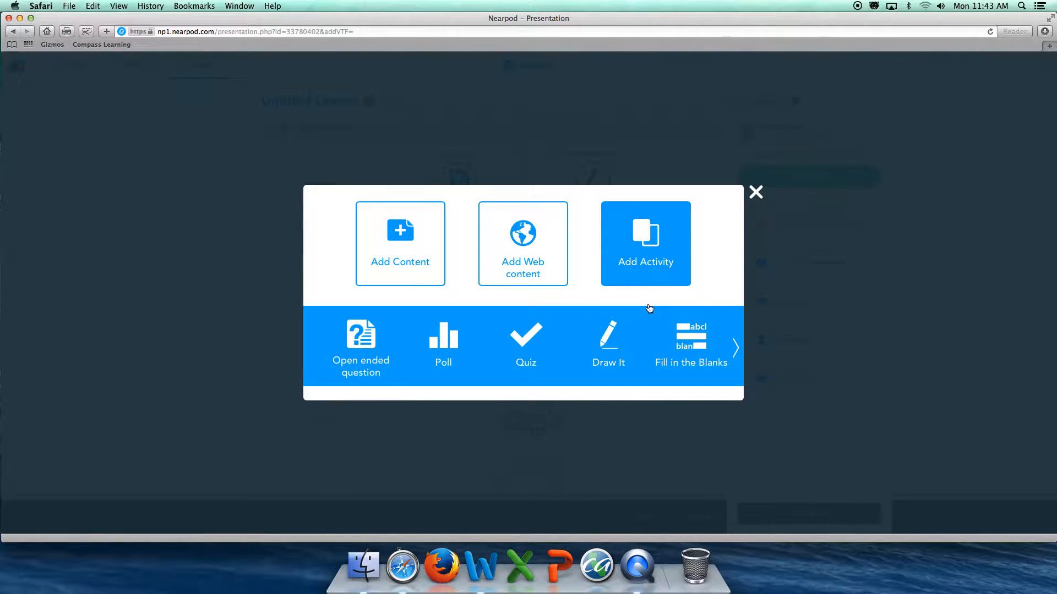
left_click(438, 346)
left_click(464, 227)
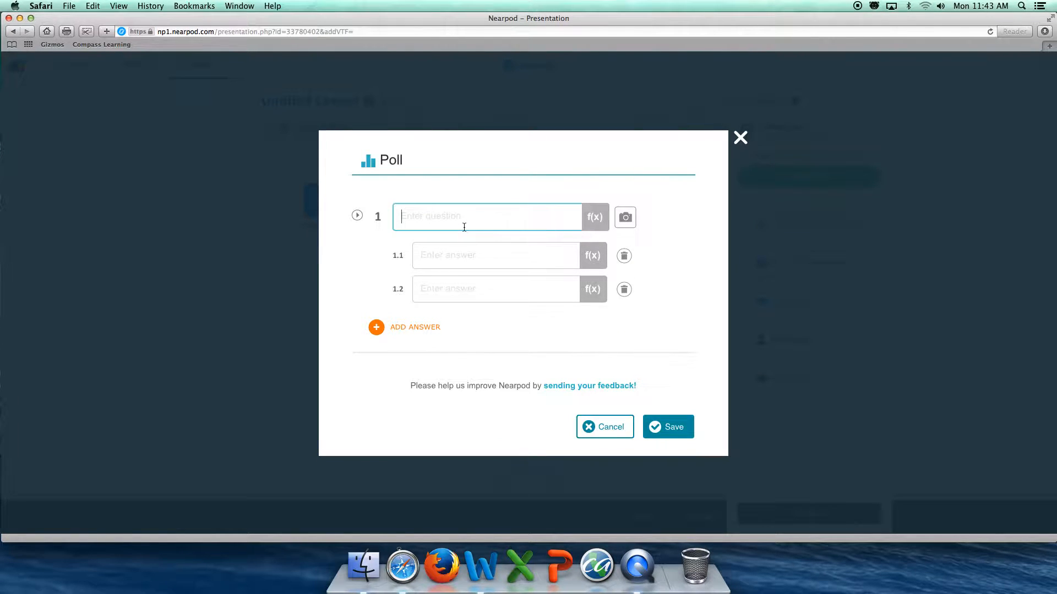
type("HOw")
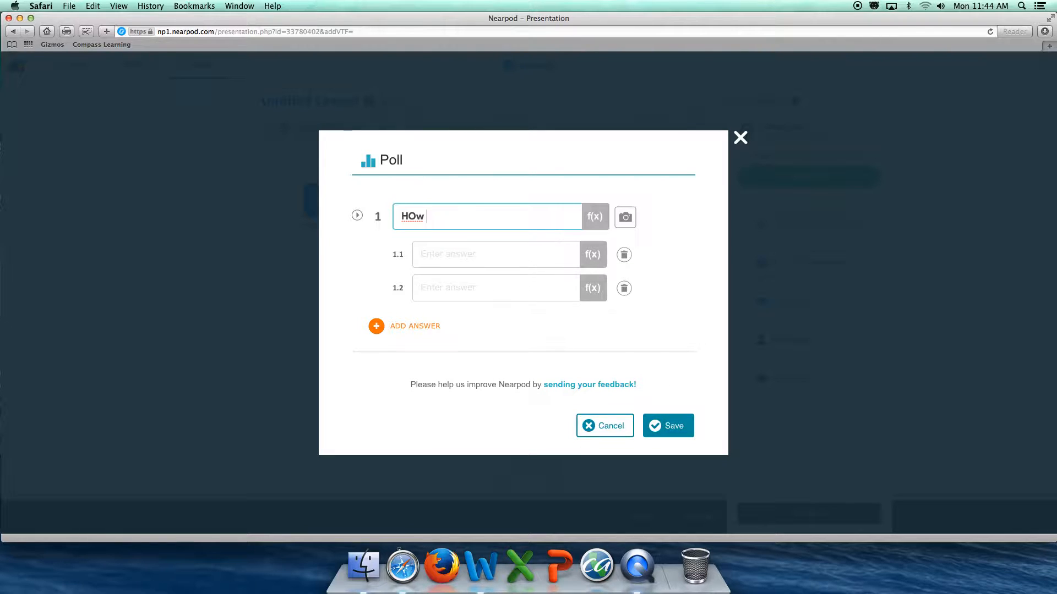
key("BackSpace")
key("BackSpace")
key("BackSpace")
type("ow often do you read?")
Enter the poll answers Sometimes and Always, then save the poll slide
left_click(493, 255)
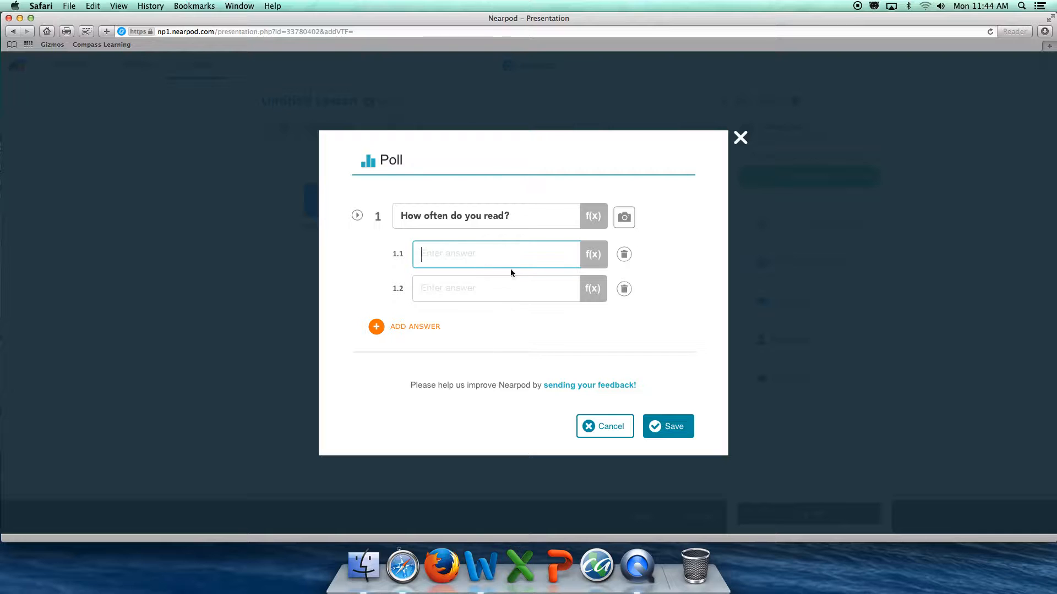
left_click(683, 422)
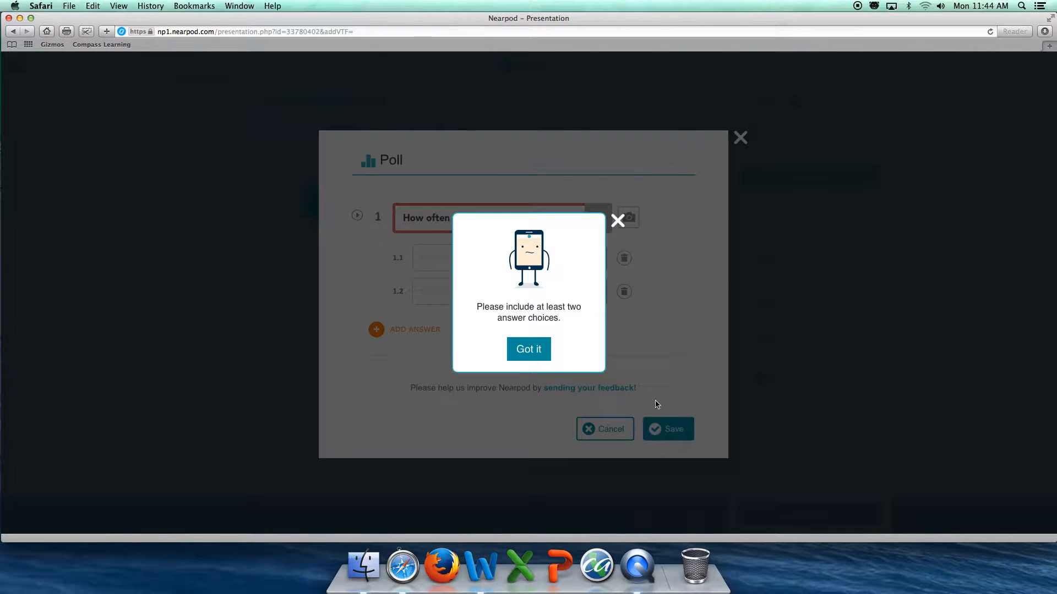
left_click(532, 352)
left_click(499, 259)
type("Sometimes")
key("Tab")
type("Always")
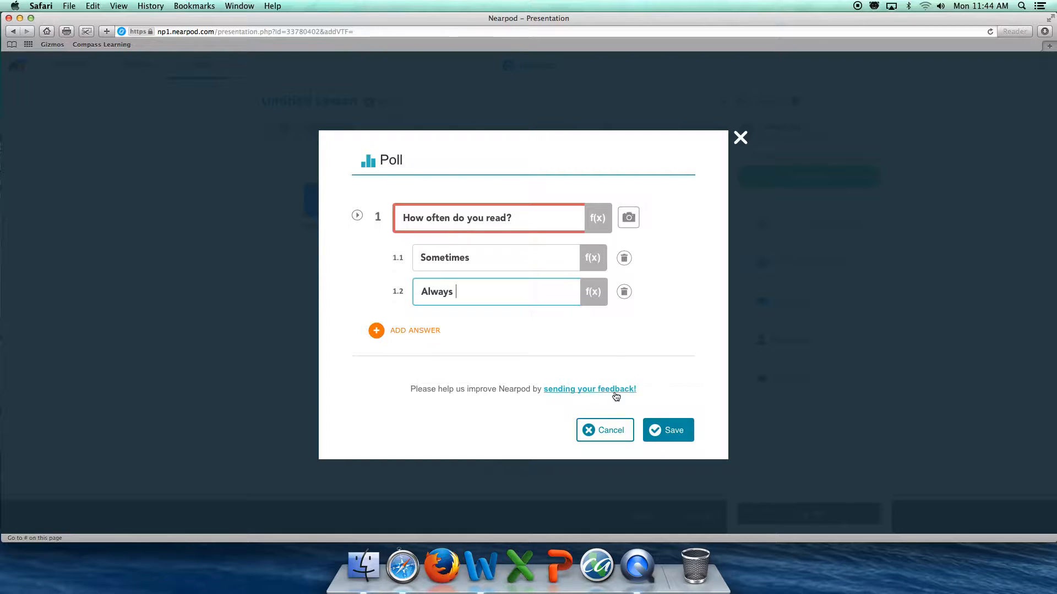
left_click(668, 428)
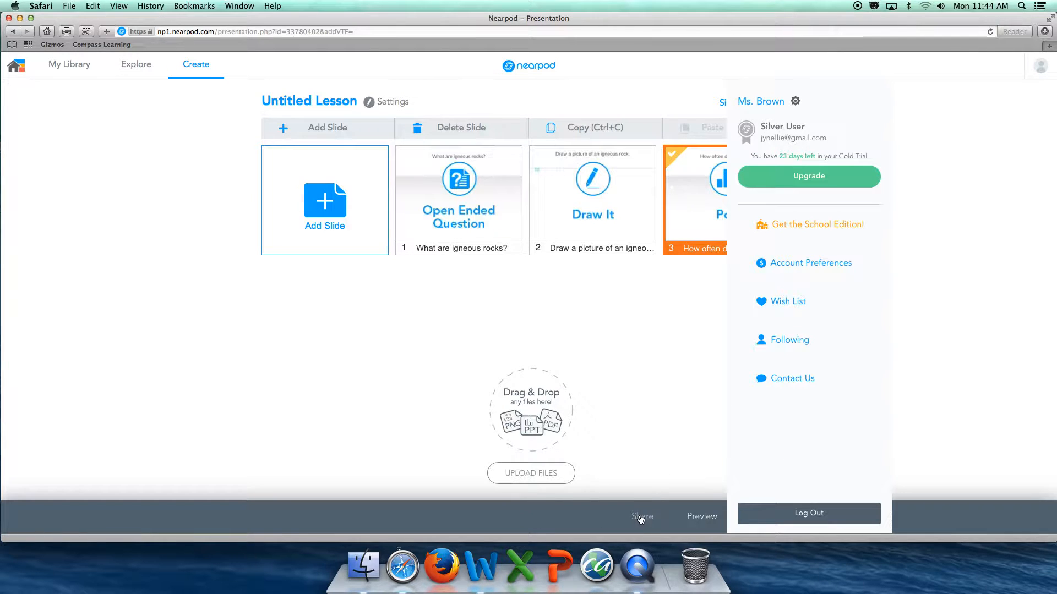
Open the account settings page and go back to the lesson editor
left_click(796, 102)
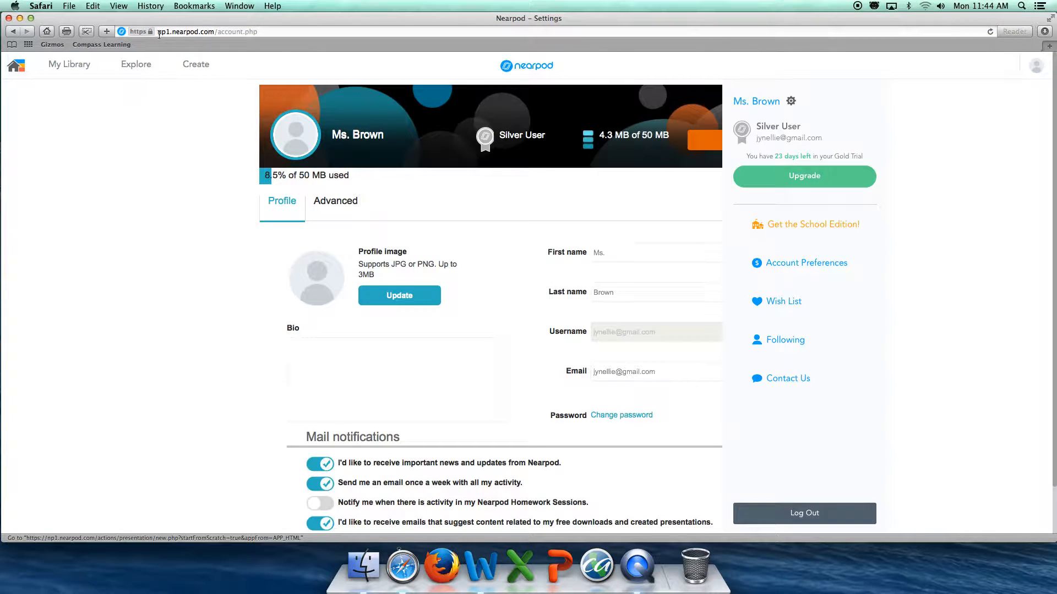
left_click(15, 26)
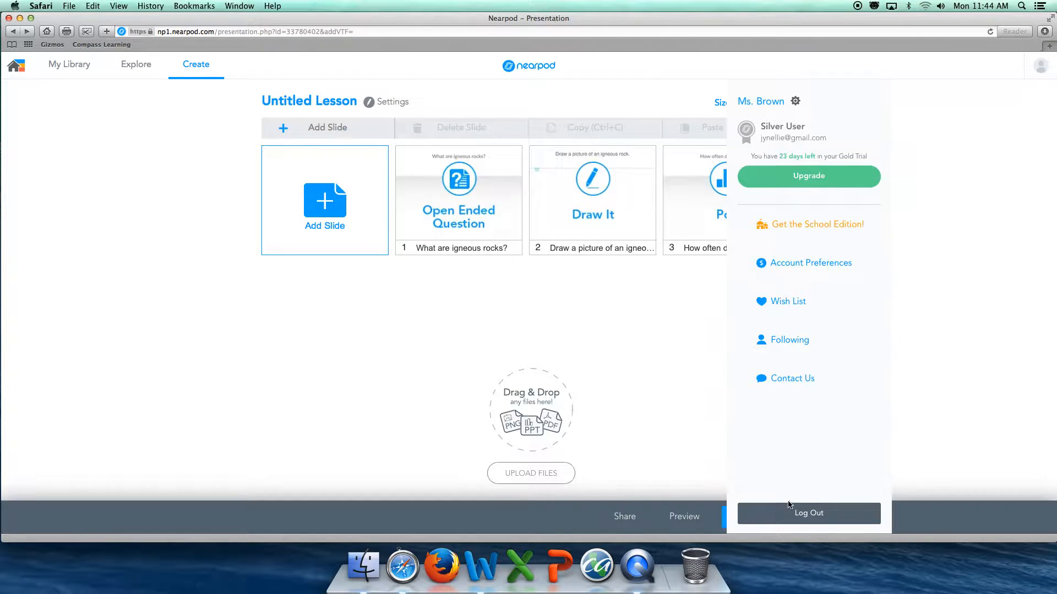
Save the lesson and enter the title "Earth Science" in the lesson details
left_click(725, 517)
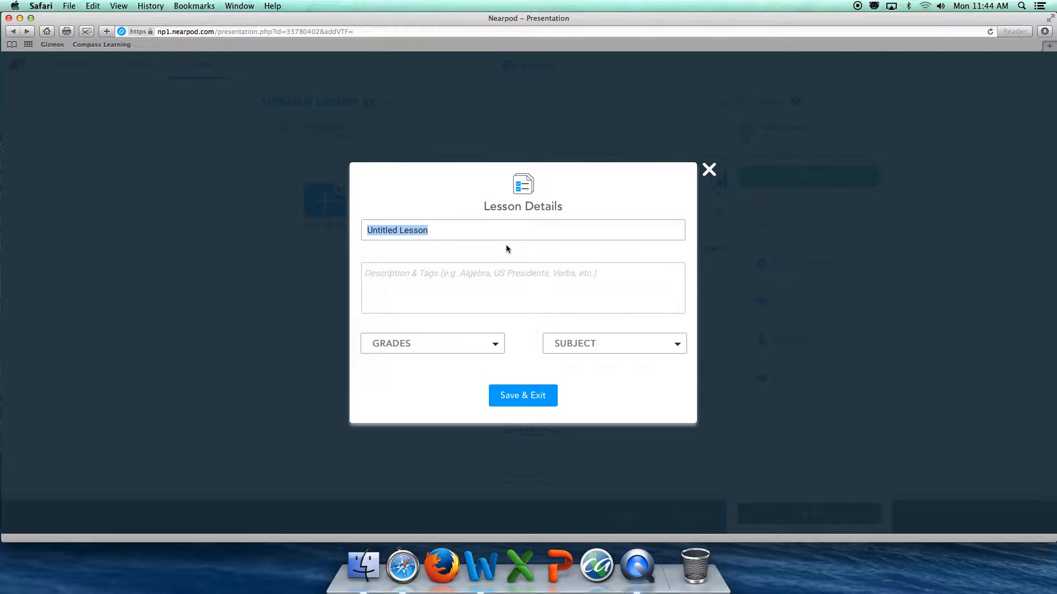
type("Ra")
key("BackSpace")
key("BackSpace")
type("ea")
key("BackSpace")
key("BackSpace")
type("Ea")
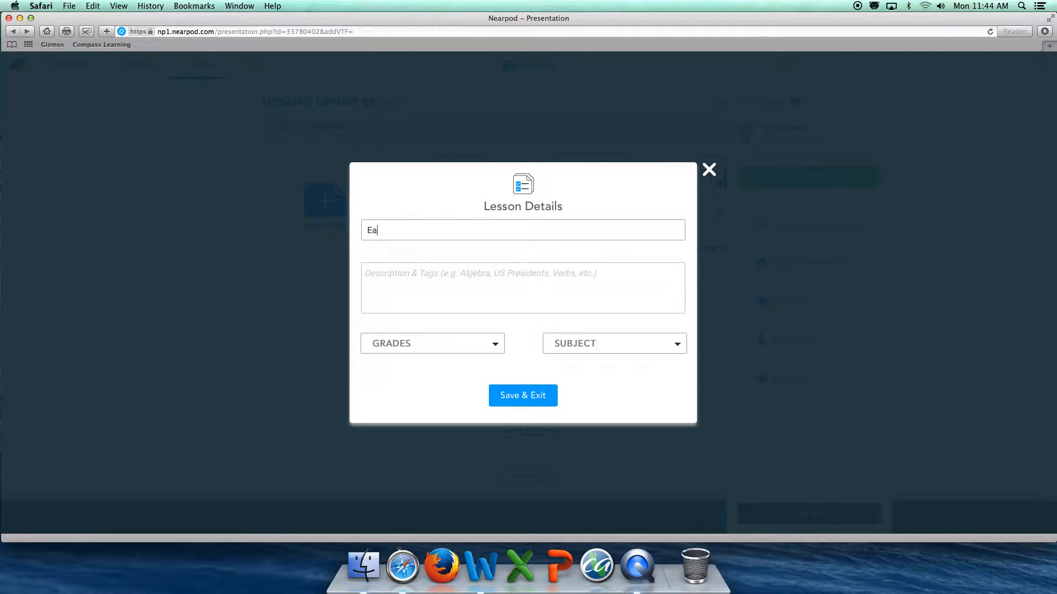
type("rth Science")
Set the lesson's grade to 6th and subject to Science, then save and exit to the library
left_click(475, 343)
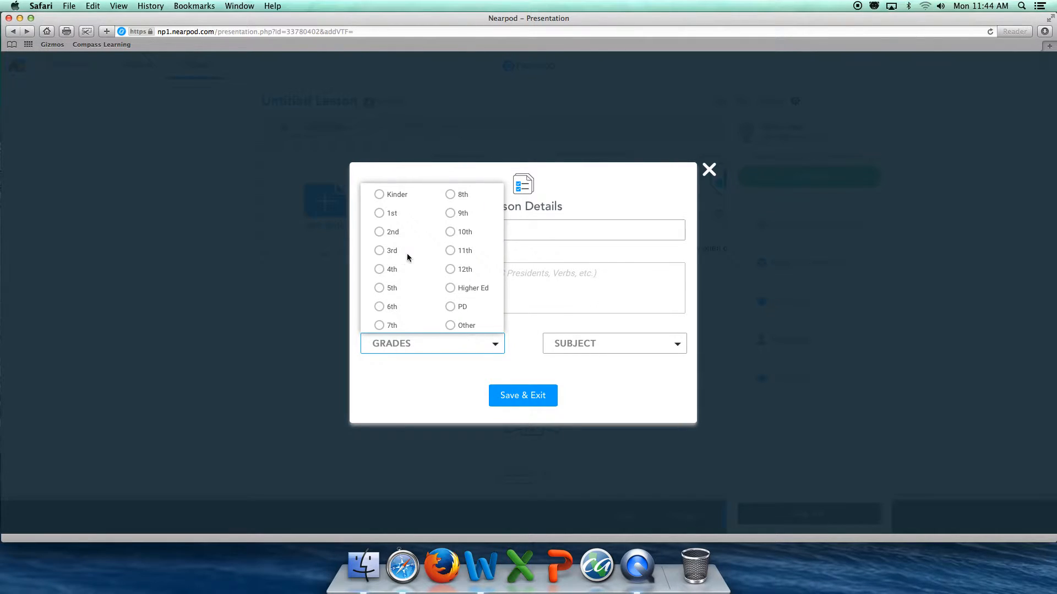
left_click(380, 308)
left_click(592, 345)
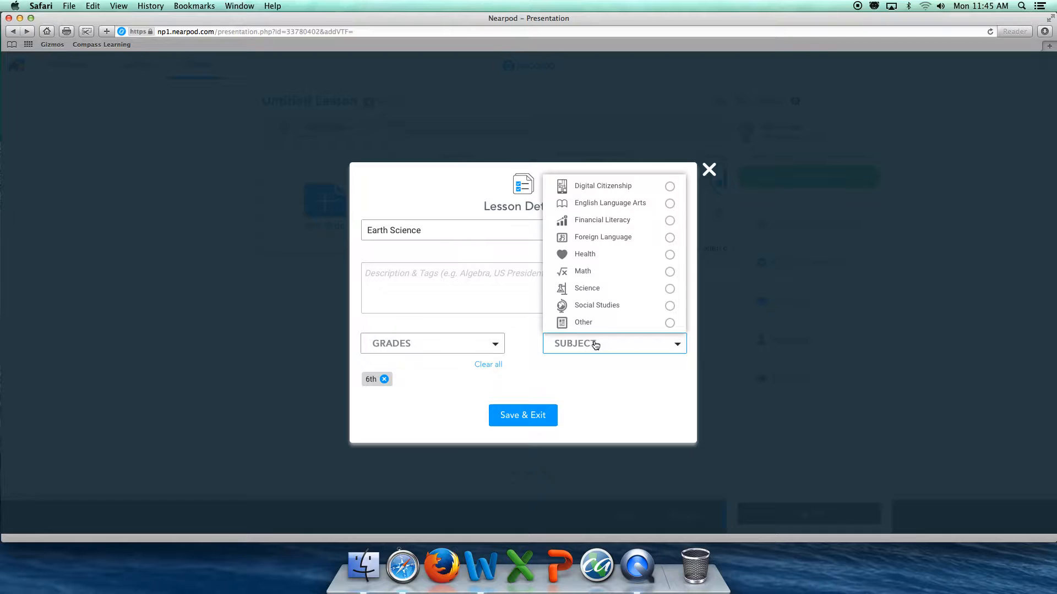
left_click(672, 288)
left_click(535, 416)
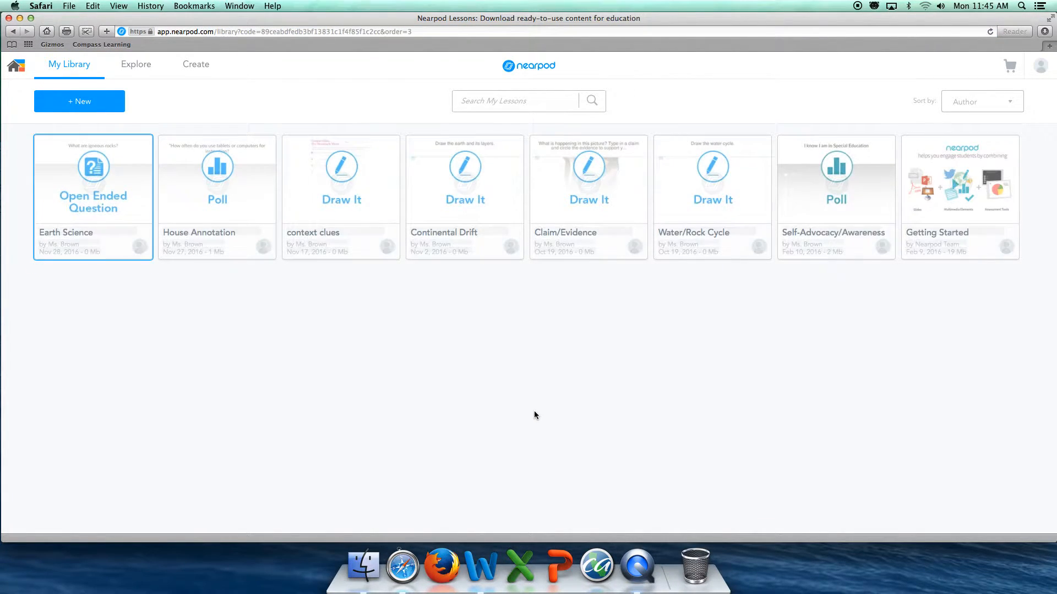
Launch the Water/Rock Cycle lesson as a live lesson and close the join code dialog
mouse_move(491, 205)
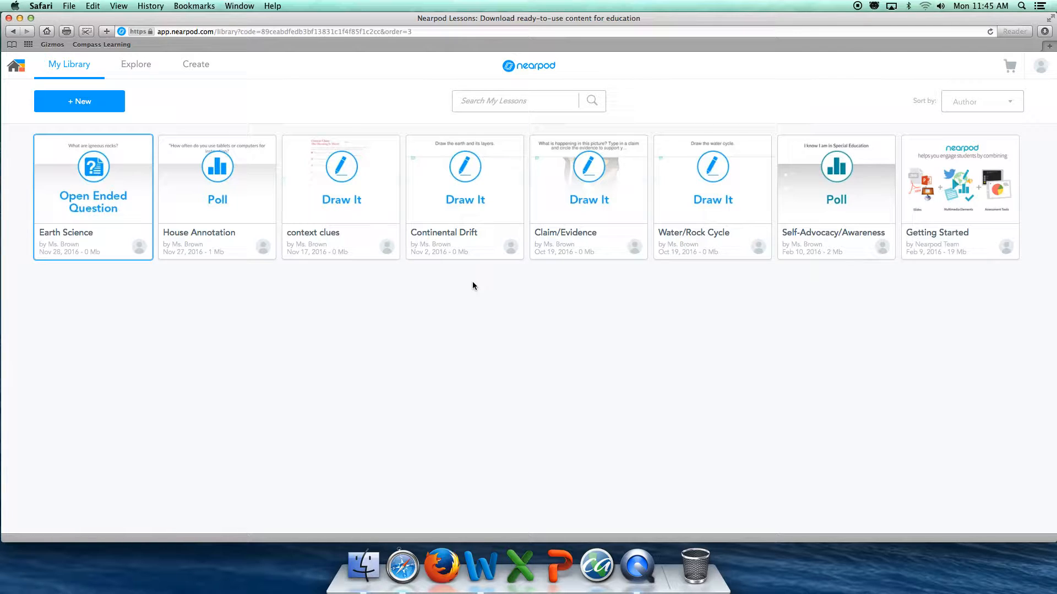
mouse_move(253, 178)
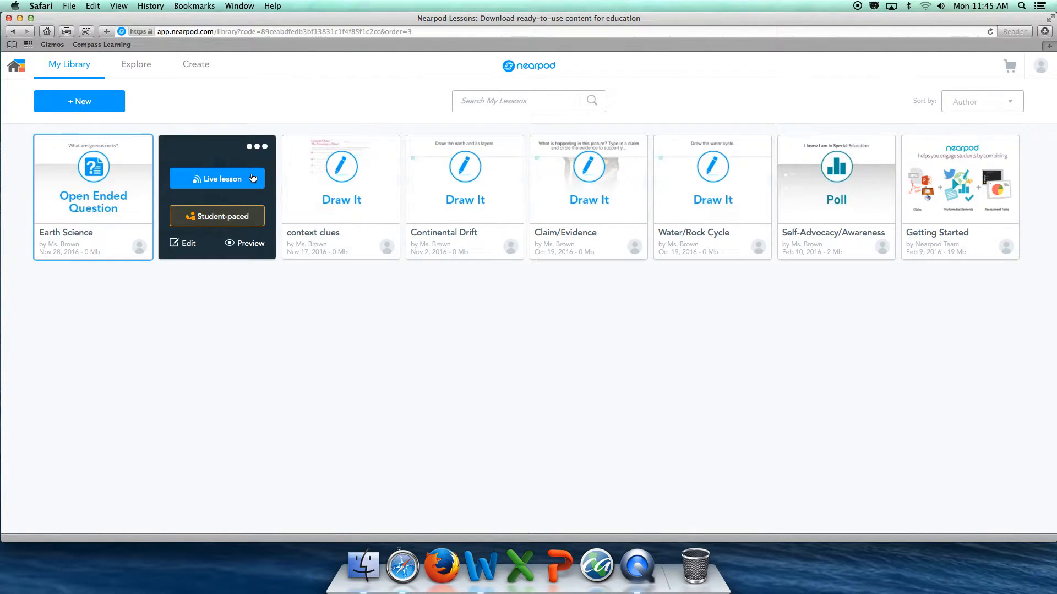
mouse_move(814, 172)
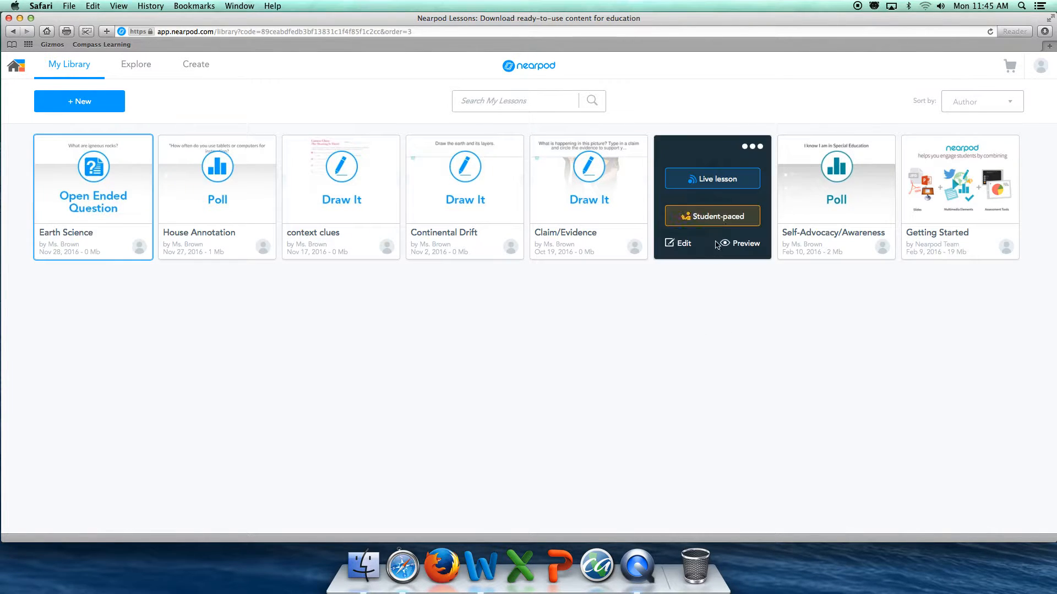
left_click(736, 181)
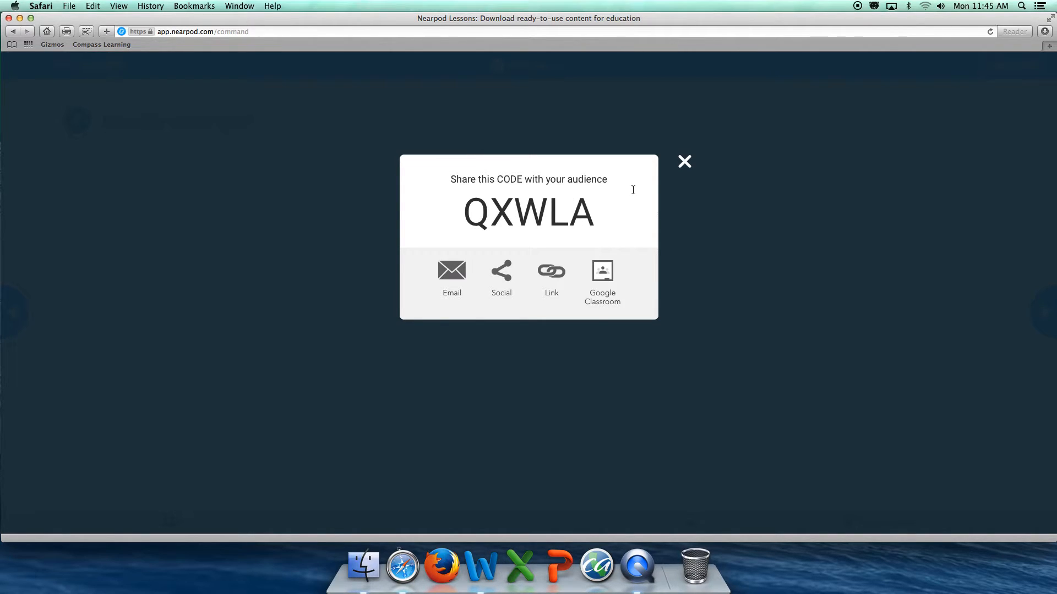
left_click(683, 163)
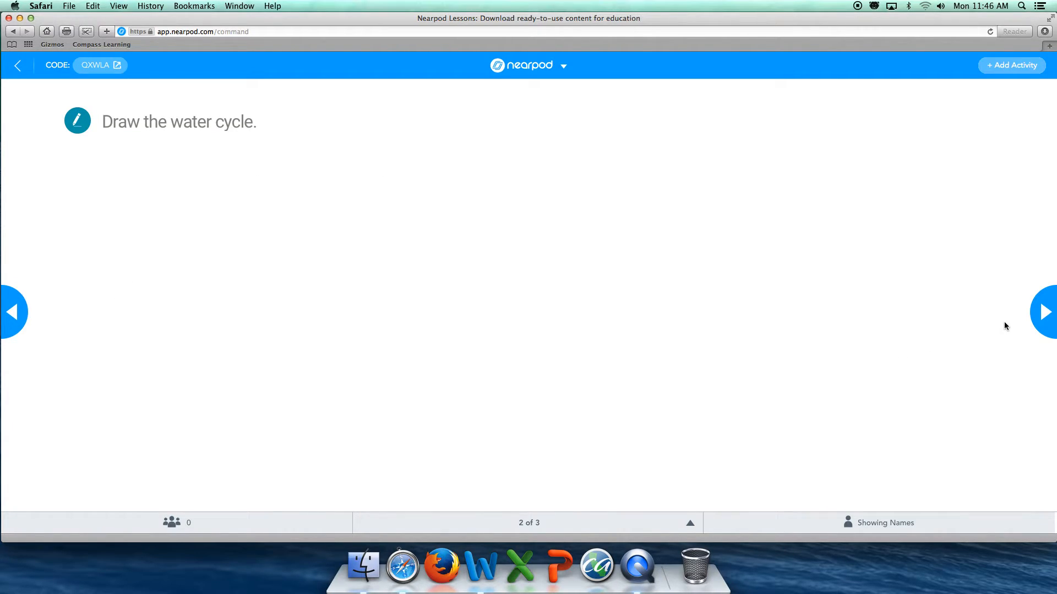
Move forward and back between the live lesson's slides
left_click(1053, 323)
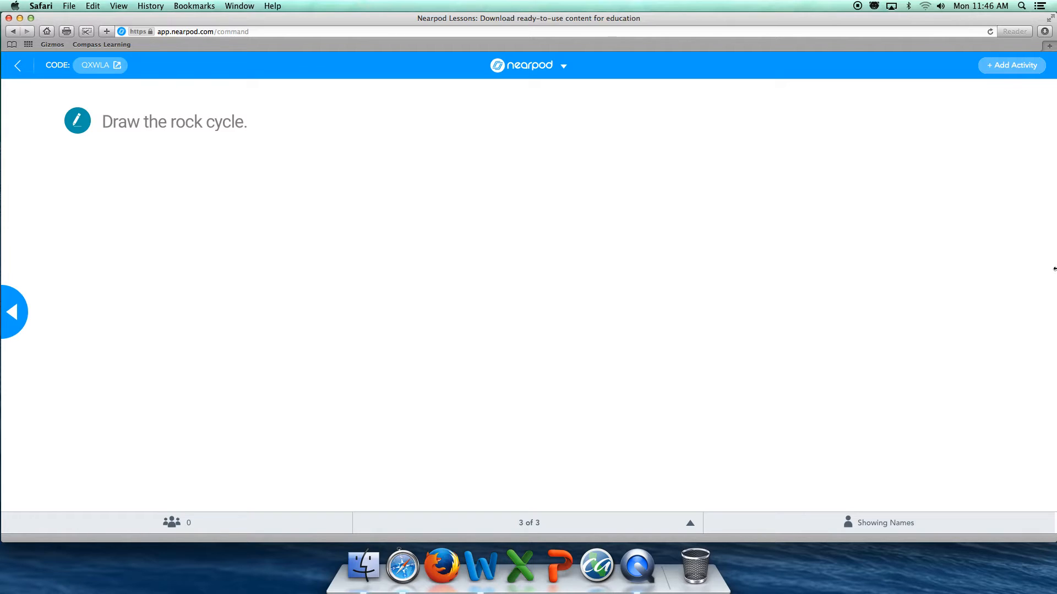
left_click(11, 319)
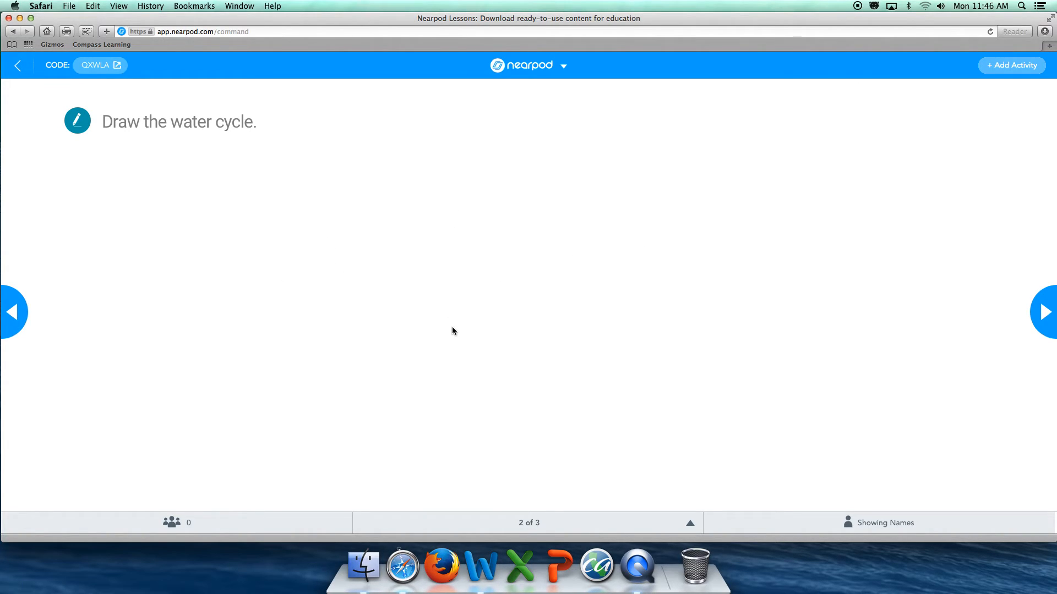
left_click(1043, 312)
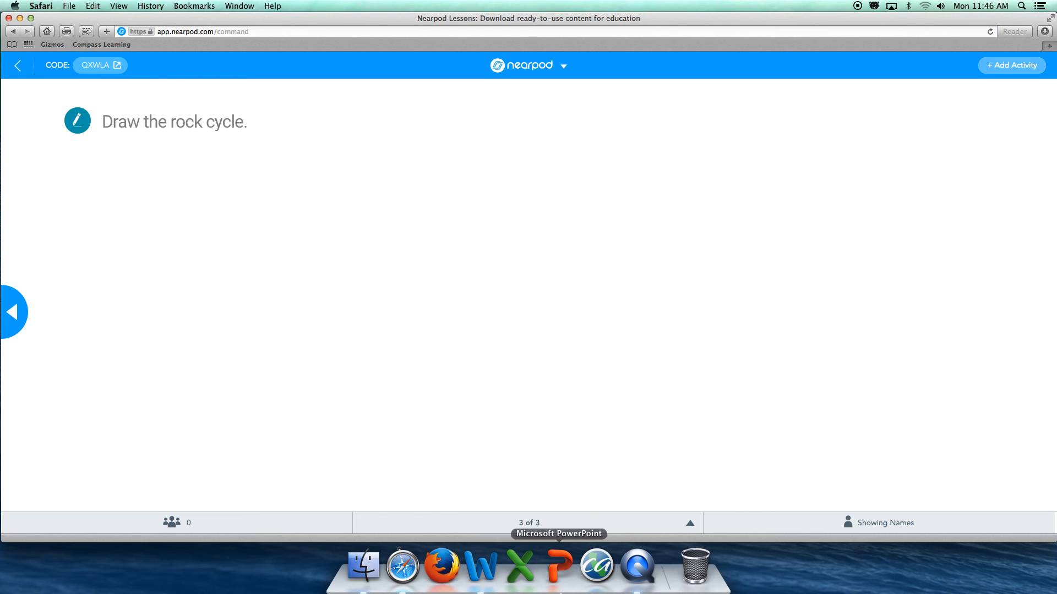
right_click(637, 567)
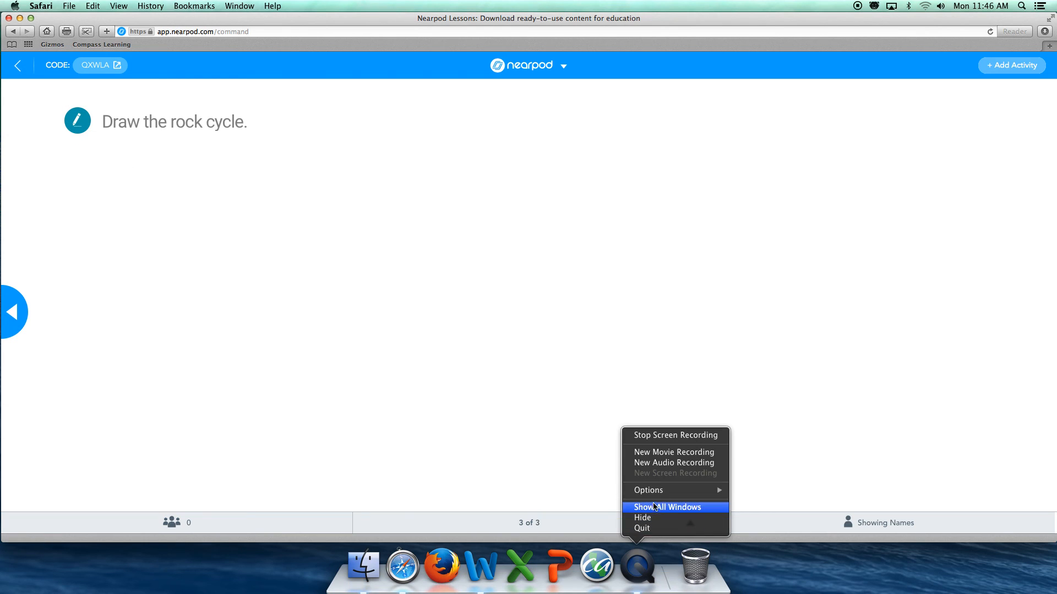